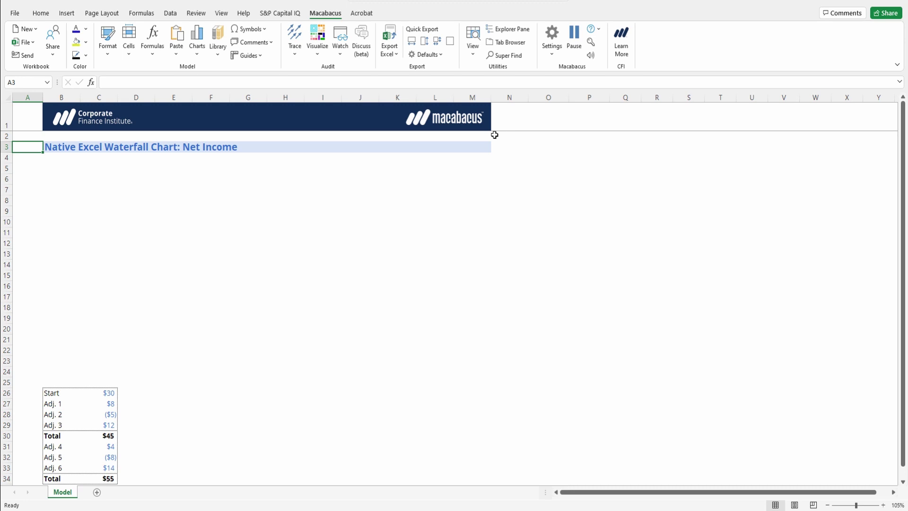
Walk down the Net Income table from Start in B26 to the final Total in B34
key("Right")
key("ctrl+Down")
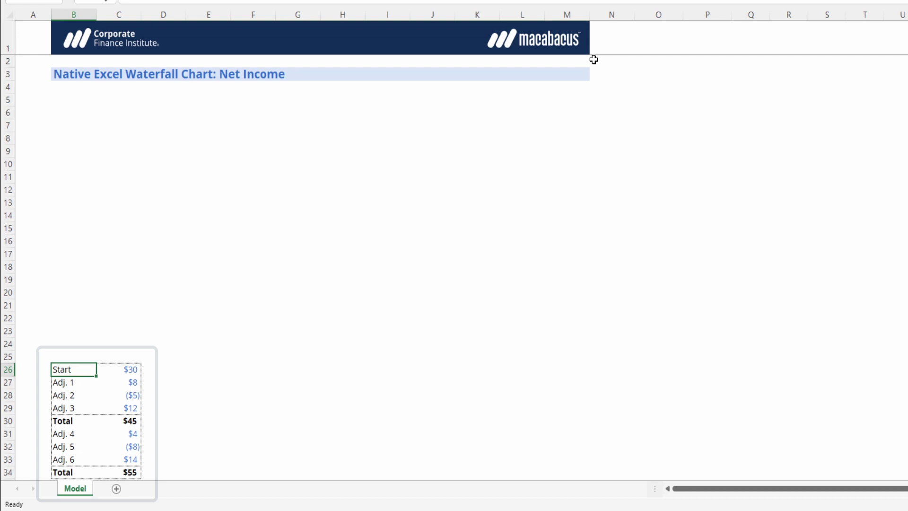
key("Down")
key("Down")
key("Down")
key("Down")
key("Left")
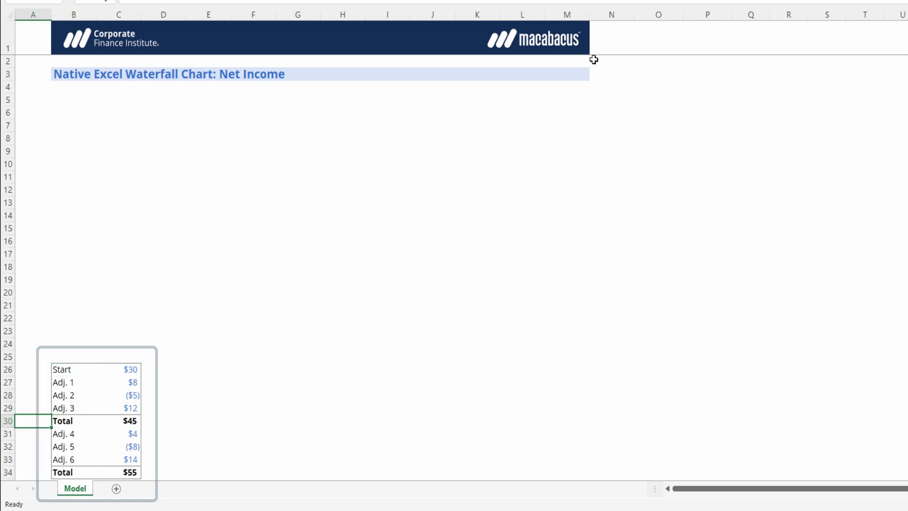
key("Right")
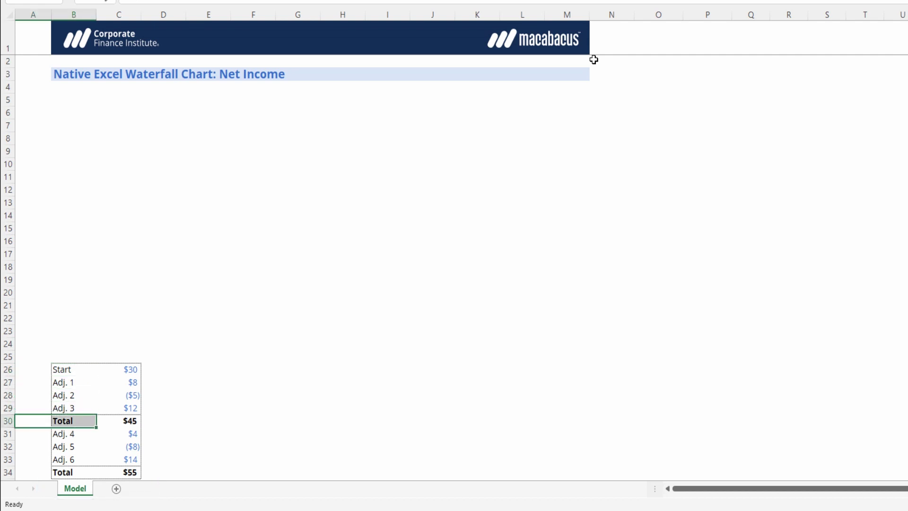
key("Left")
key("Down")
key("Down")
key("Down")
key("Down")
key("Right")
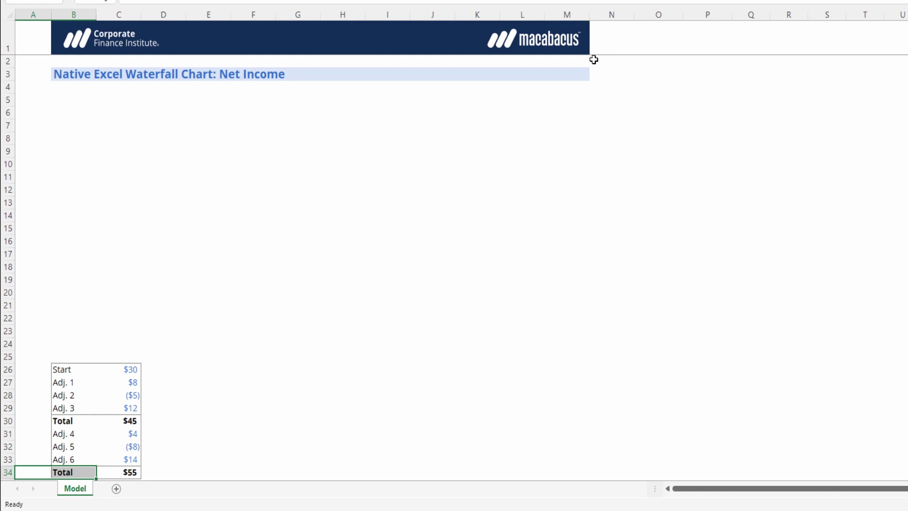
Select B26:C34, covering both the labels and the values from Start to the final Total
key("shift+Left")
key("Up")
key("Up")
key("Up")
key("Up")
key("shift+Right")
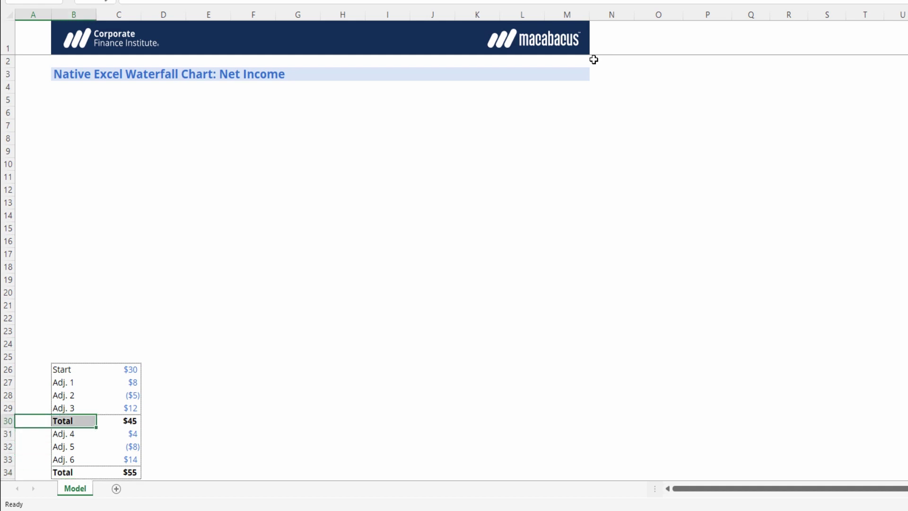
key("Right")
key("Up")
key("Up")
key("Up")
key("Up")
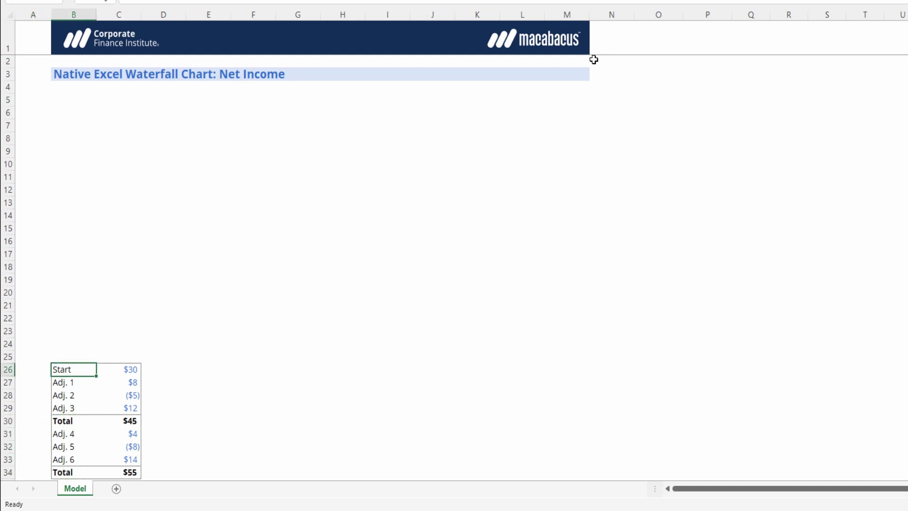
key("ctrl+shift+Down")
key("shift+Right")
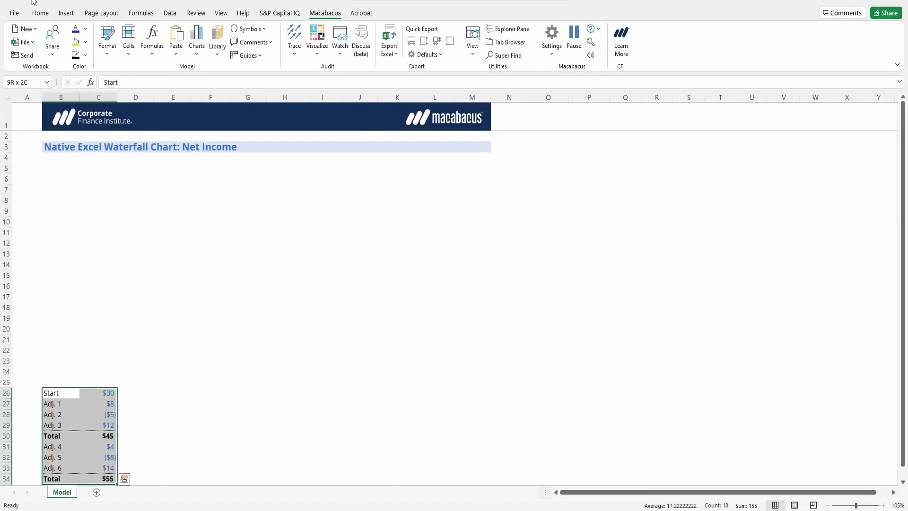
Insert a Waterfall chart for the selection from Recommended Charts, under All Charts
left_click(71, 17)
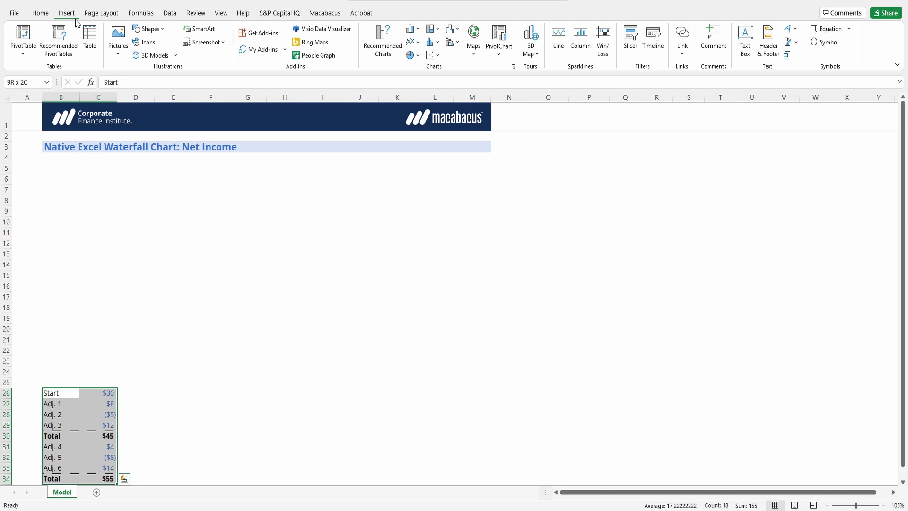
left_click(391, 53)
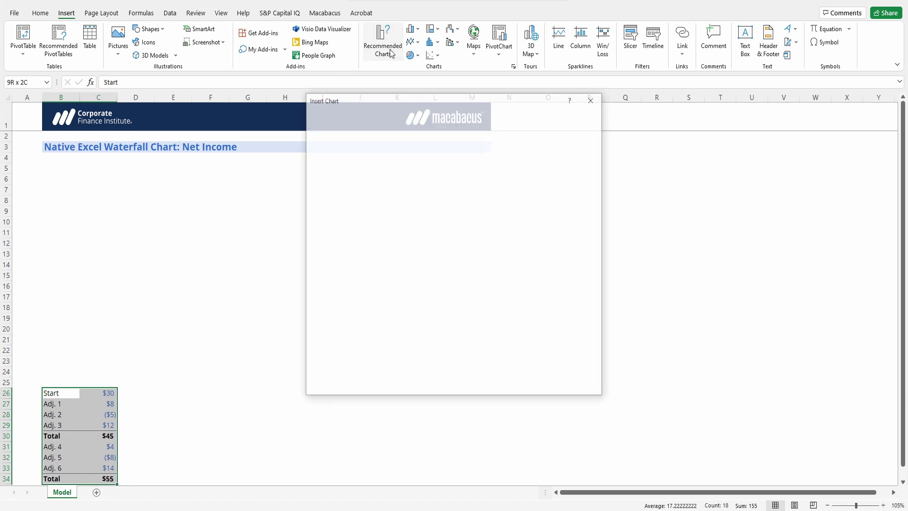
left_click(383, 119)
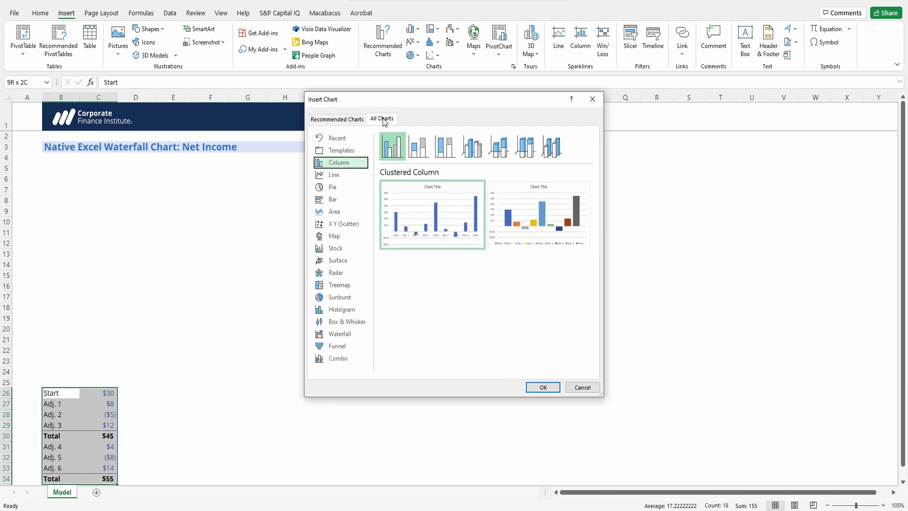
left_click(350, 338)
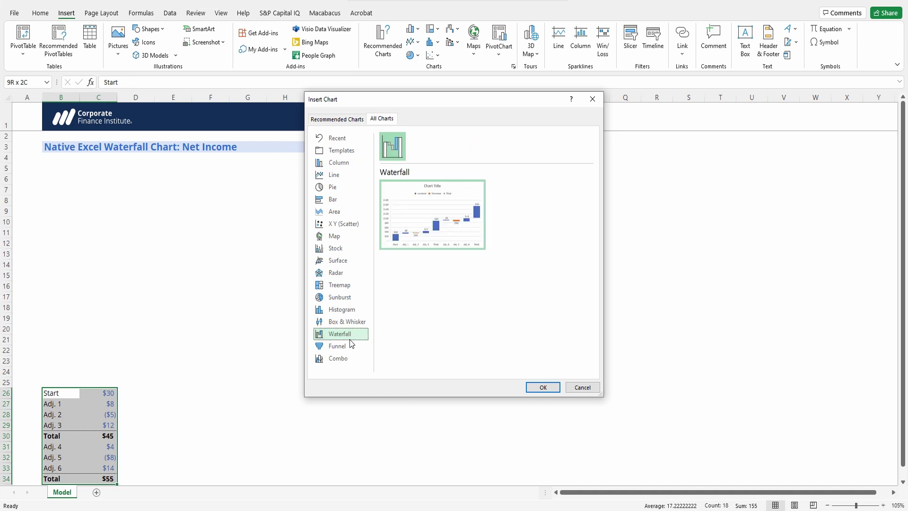
mouse_move(445, 233)
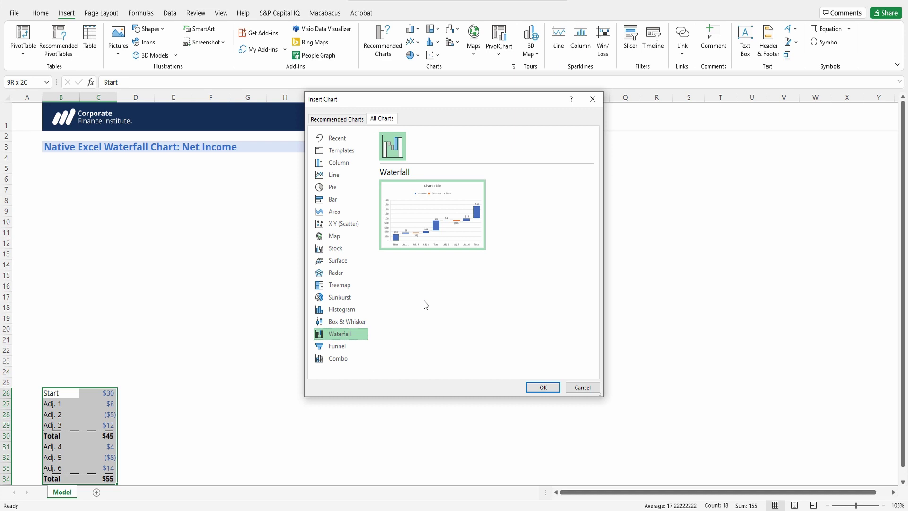
left_click(543, 388)
Move the chart under the title and resize it to span columns B–M, aligning with gridlines
left_click_drag(543, 388, 219, 319)
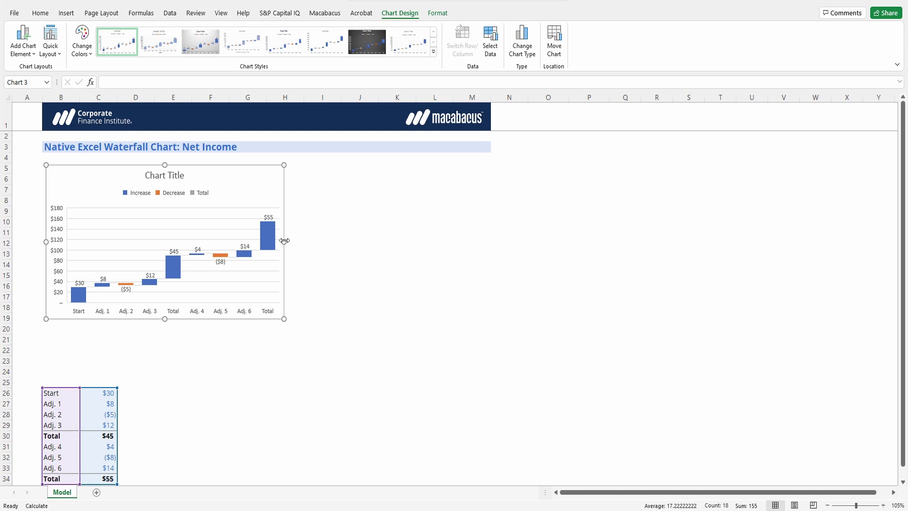
mouse_move(492, 257)
left_mouse_down()
mouse_move(311, 261)
mouse_move(294, 243)
mouse_move(483, 244)
left_mouse_up()
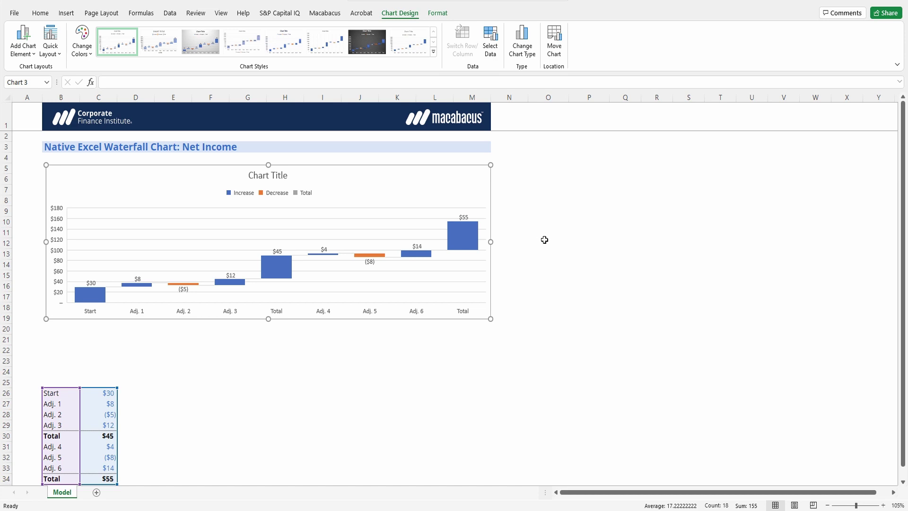
key("ctrl+alt+g")
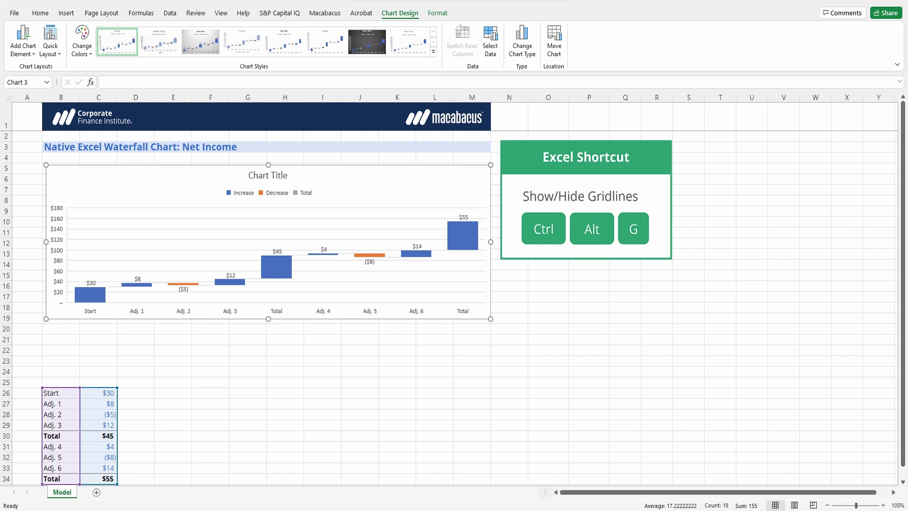
left_click_drag(269, 320, 270, 376)
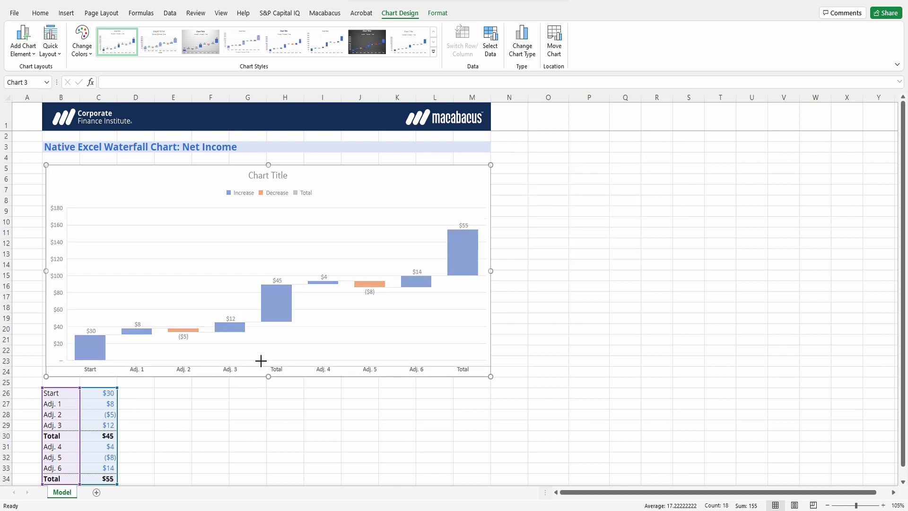
key("ctrl+z")
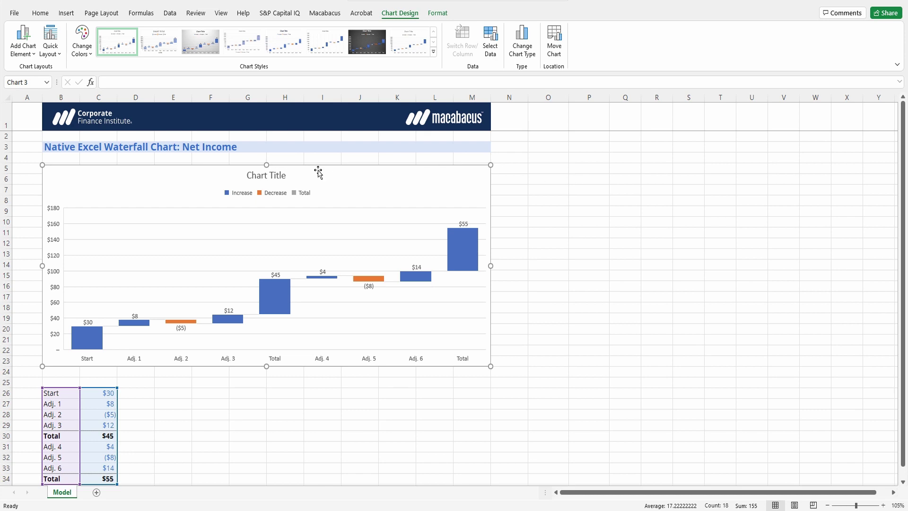
left_click_drag(263, 163, 265, 161)
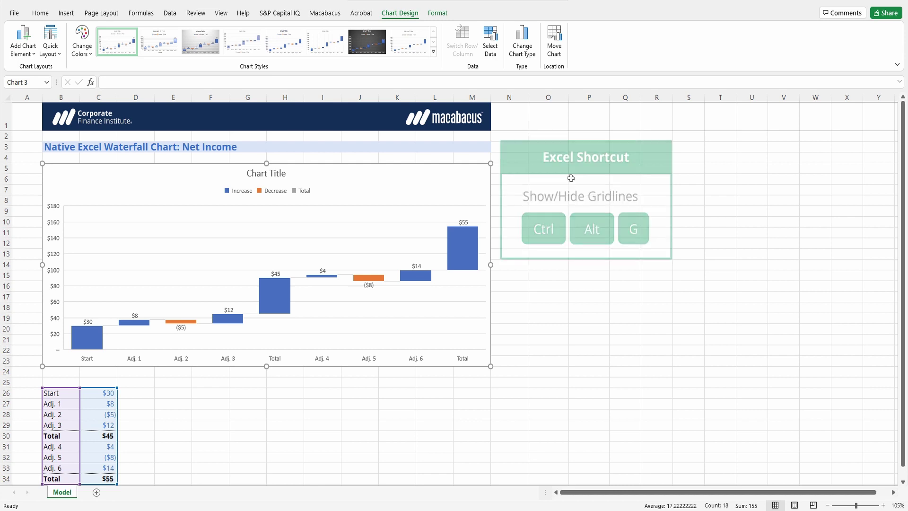
key("ctrl+alt+g")
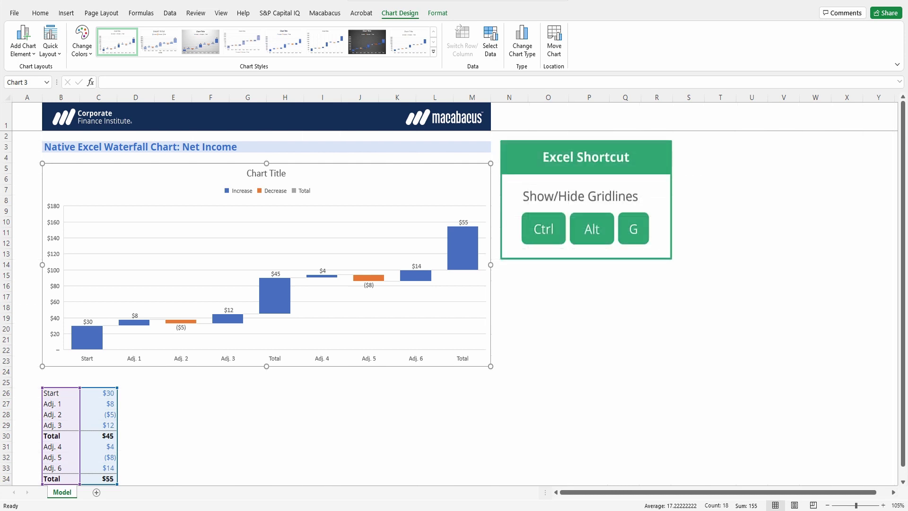
Delete the default chart title and the legend, then deselect the chart
left_click(535, 169)
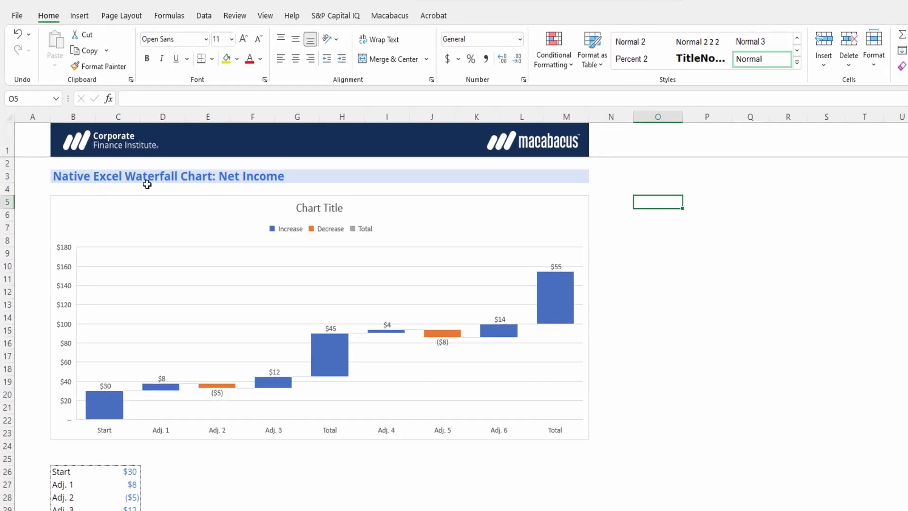
left_click(318, 208)
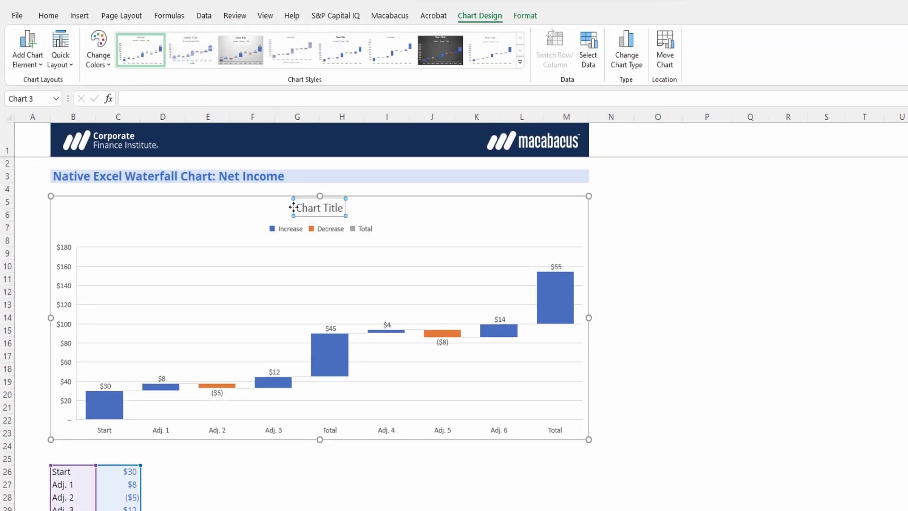
key("Delete")
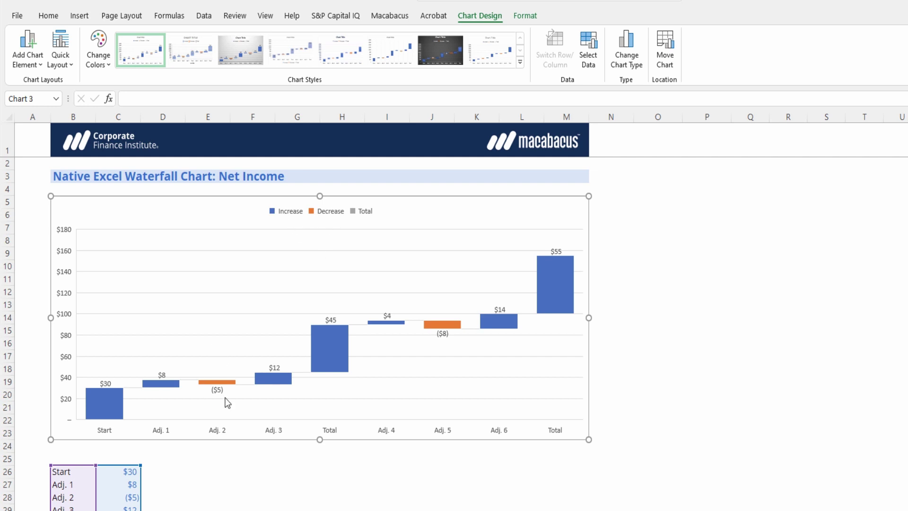
left_click(294, 211)
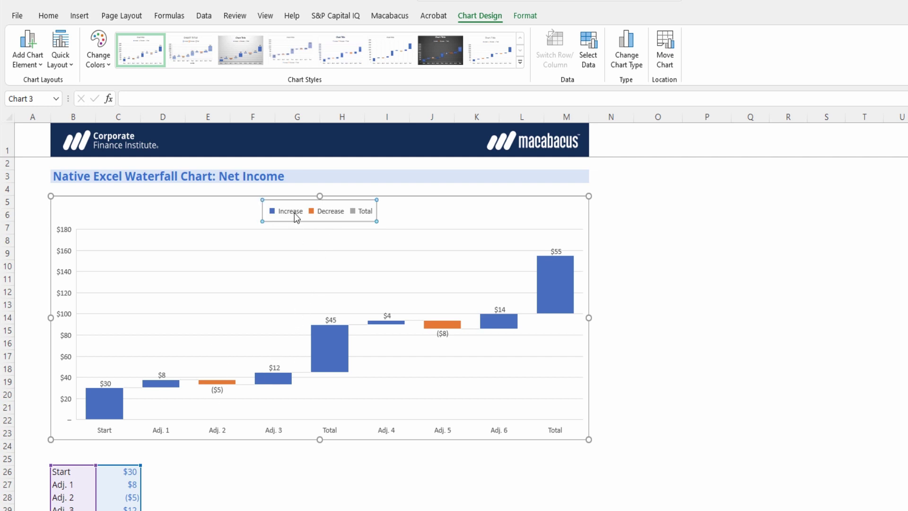
key("Delete")
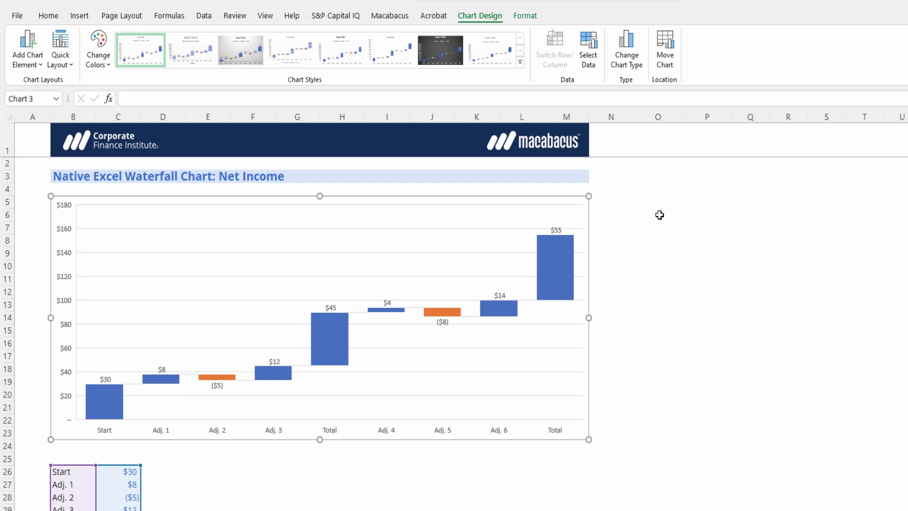
left_click(630, 177)
left_click(673, 179)
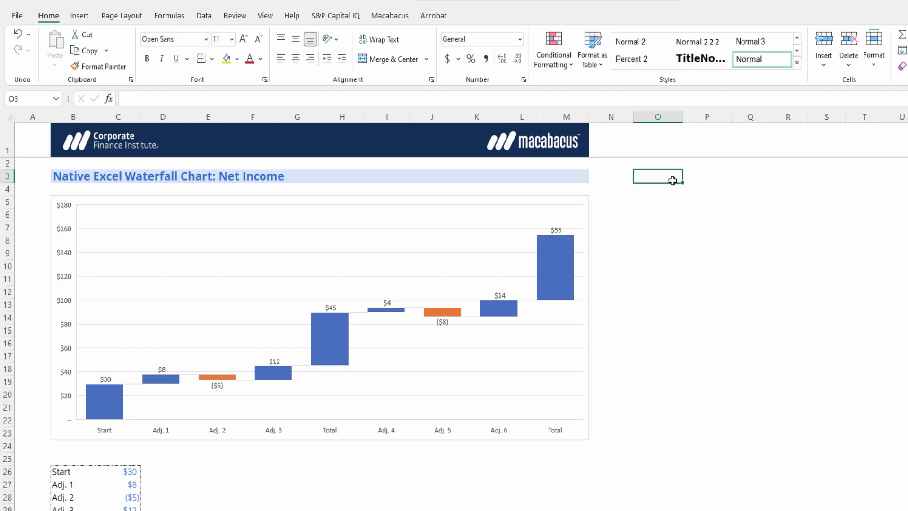
Delete the chart's horizontal gridlines and the vertical dollar axis
left_click(474, 234)
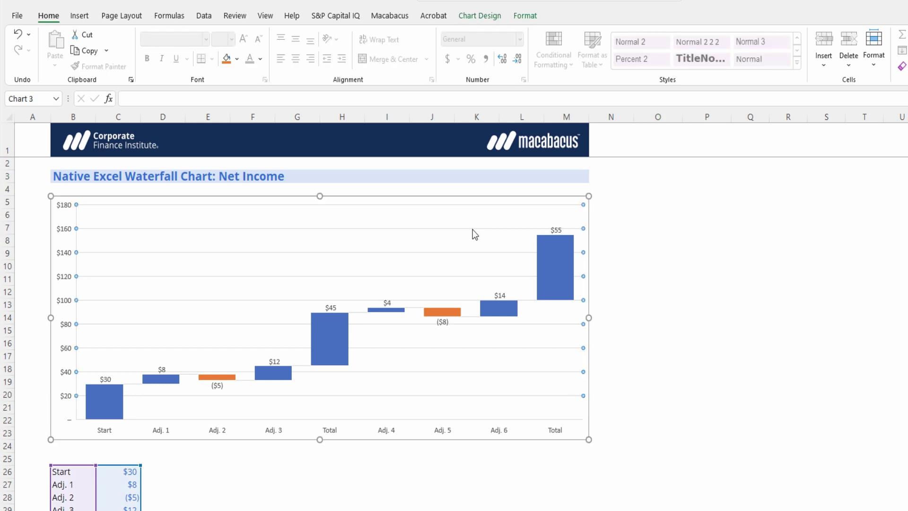
key("Escape")
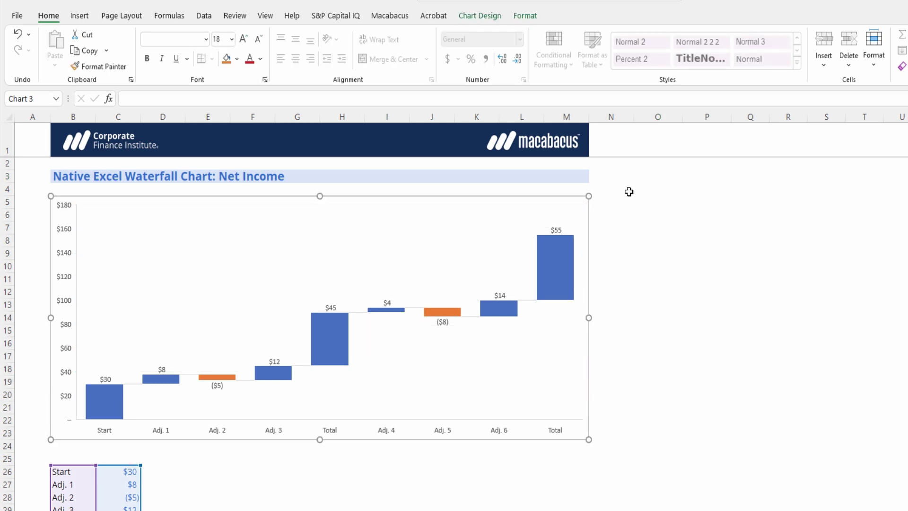
key("alt+x")
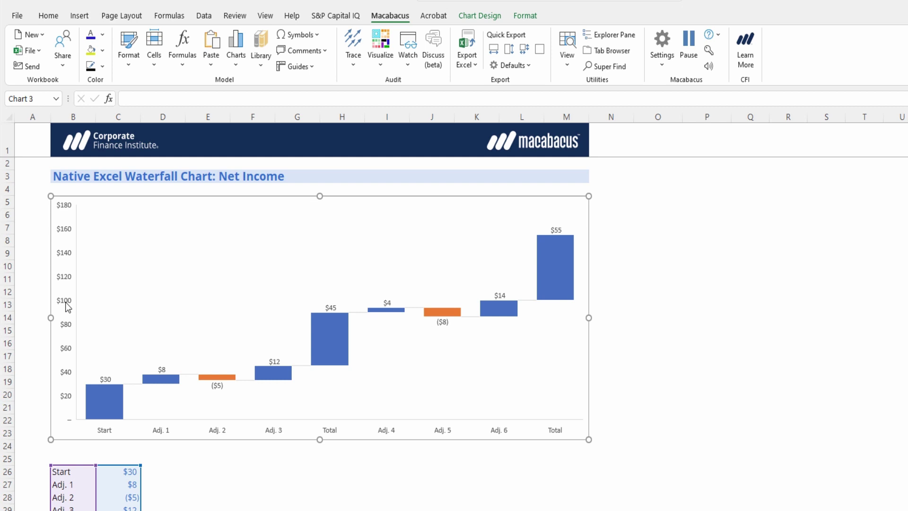
left_click(64, 285)
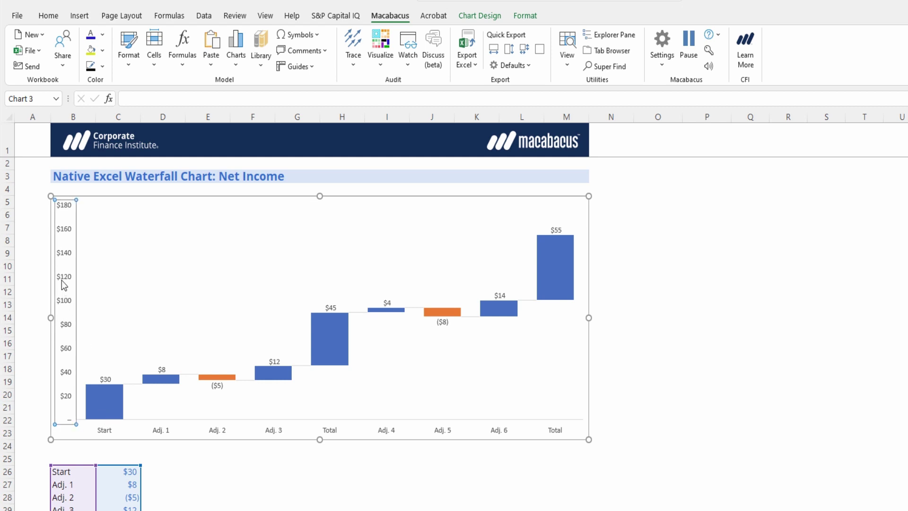
key("Delete")
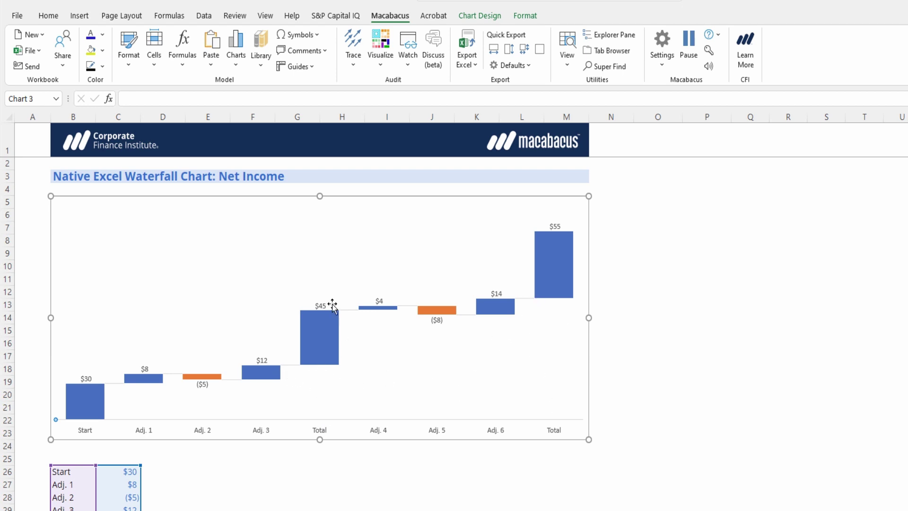
Set the $45 and $55 Total bars as totals, then reselect the chart
left_click(321, 348)
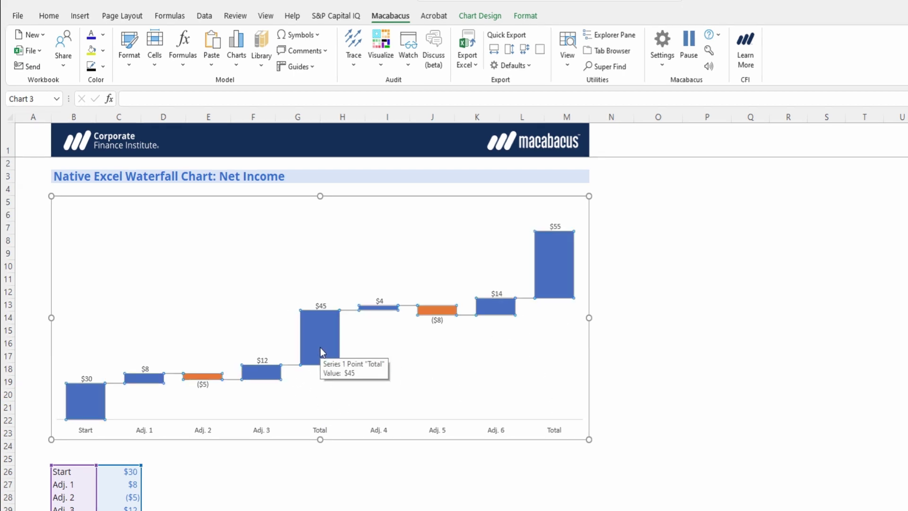
left_click(321, 348)
right_click(321, 350)
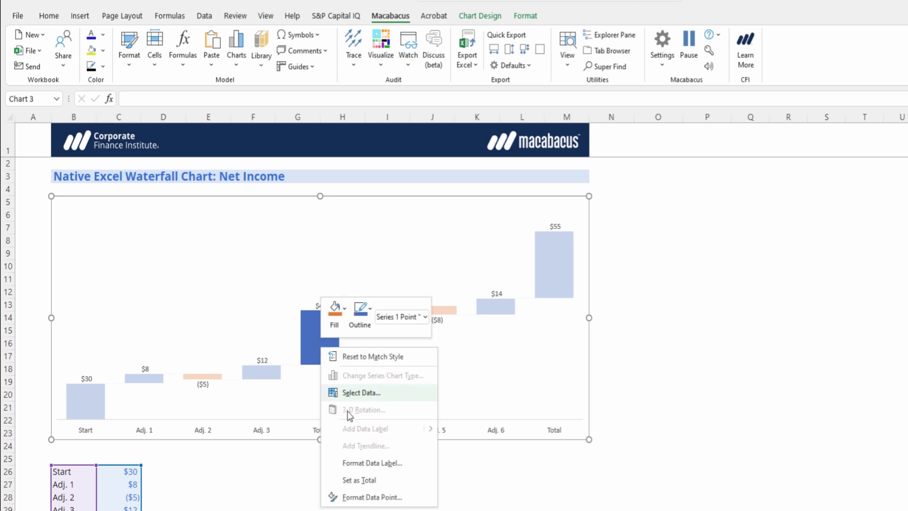
left_click(387, 479)
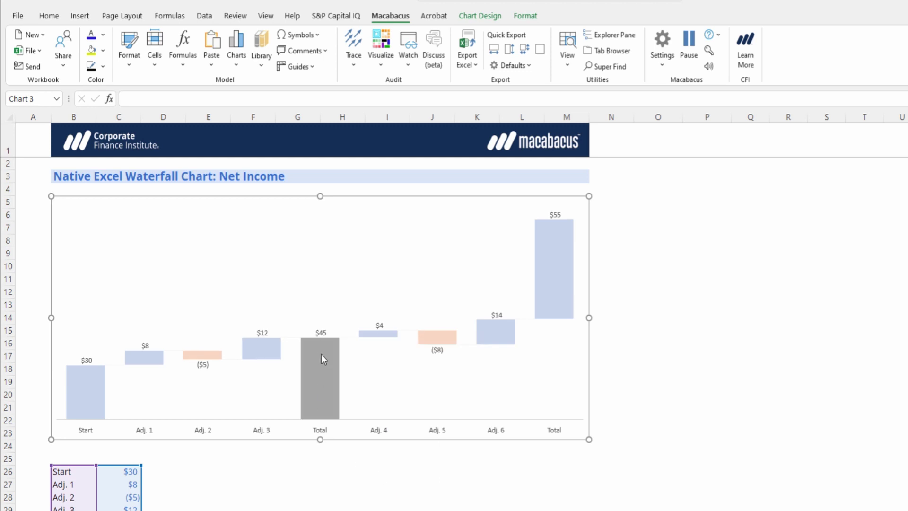
left_click(560, 292)
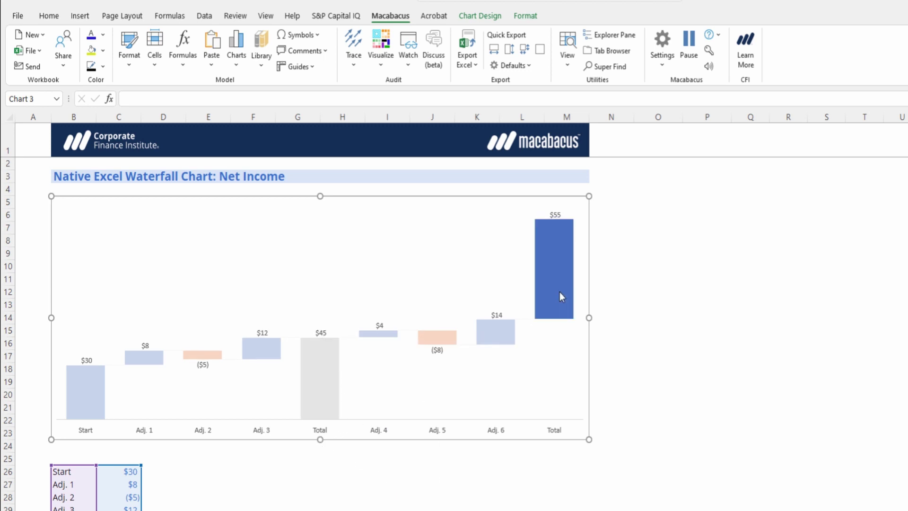
right_click(559, 292)
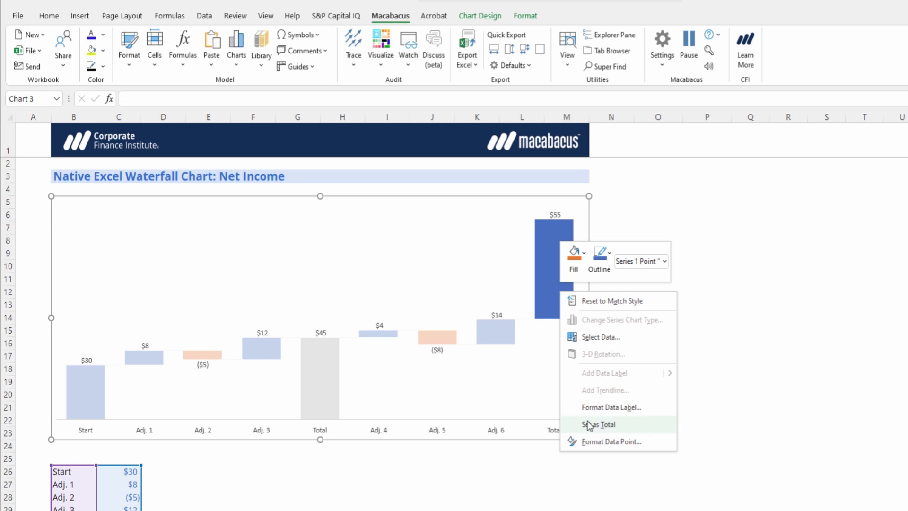
left_click(588, 425)
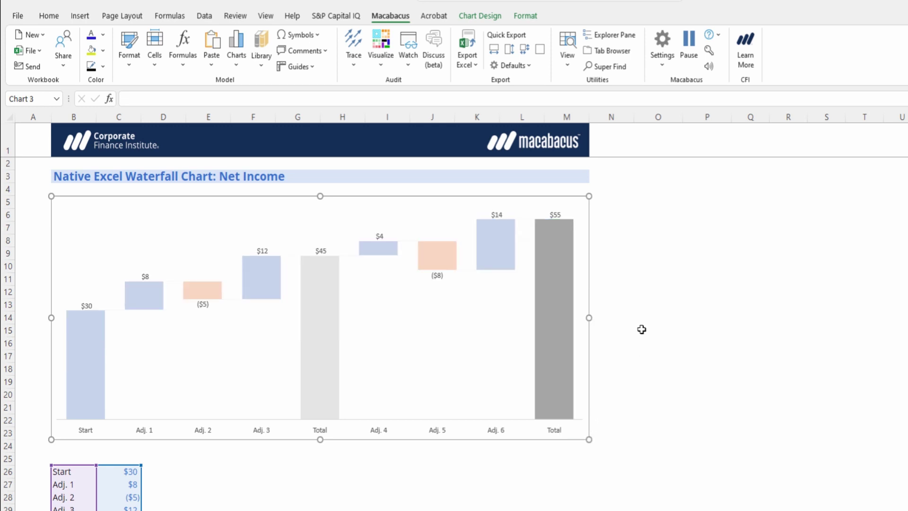
left_click(648, 274)
left_click_drag(636, 194, 659, 185)
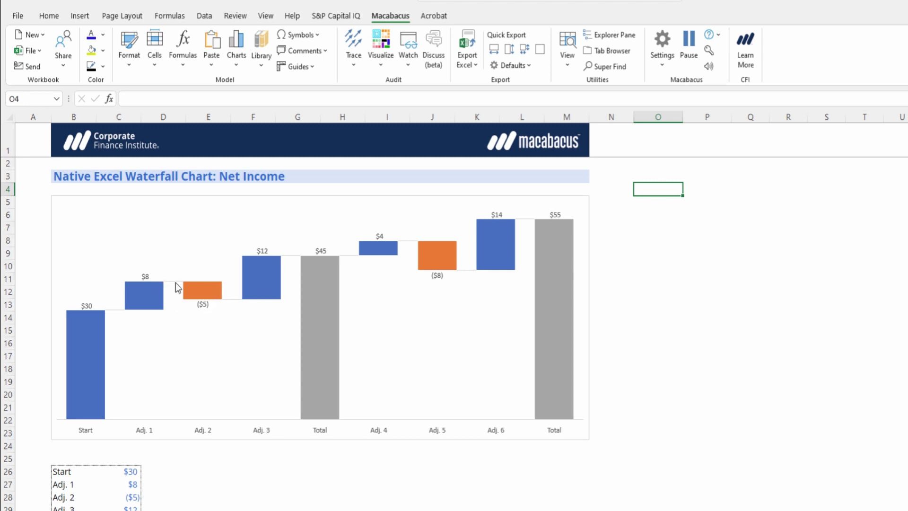
left_click(230, 299)
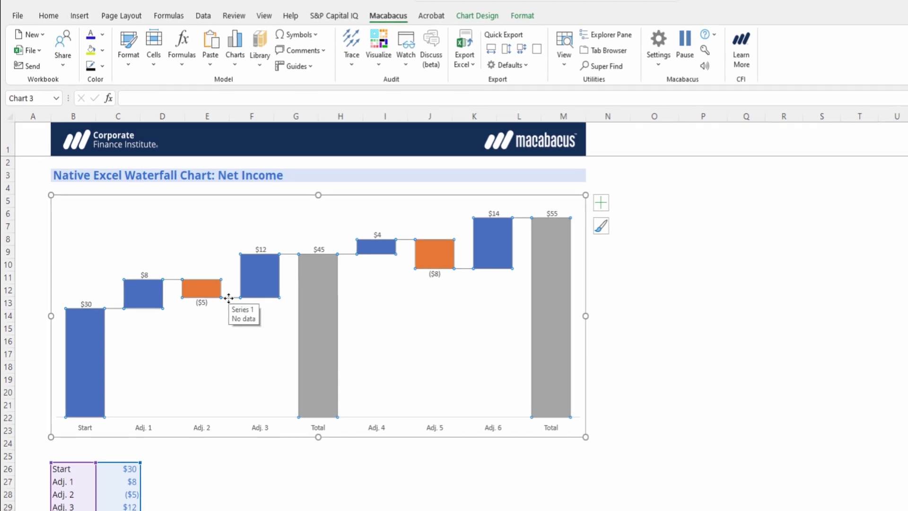
Turn off Show connector lines in the bar series' Format Data Series settings
right_click(194, 255)
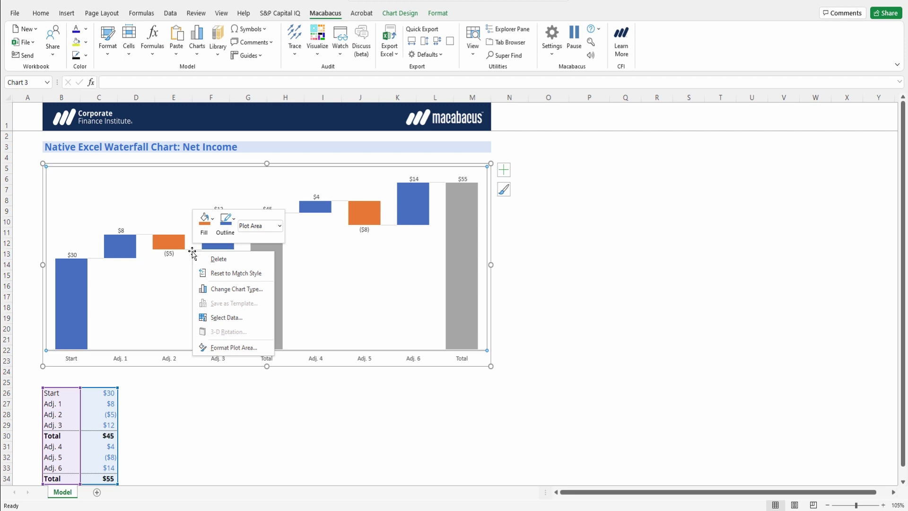
left_click(191, 250)
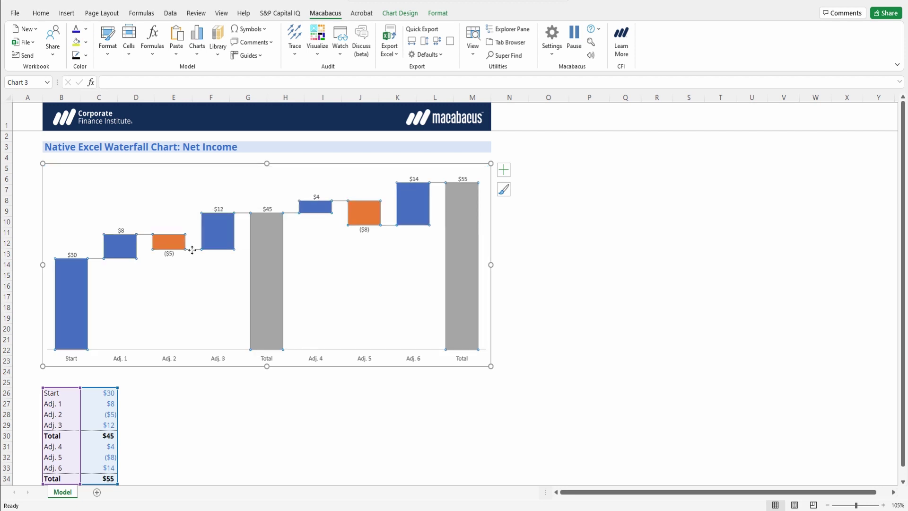
right_click(192, 250)
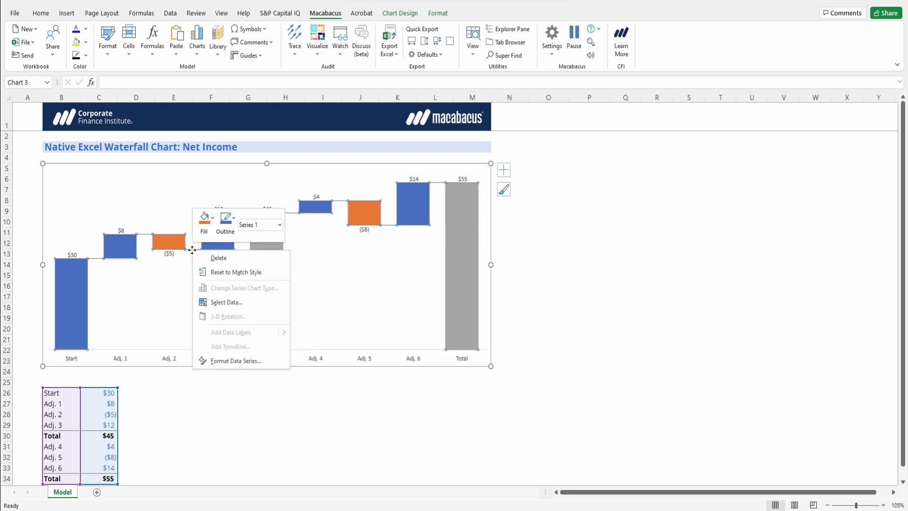
left_click(233, 360)
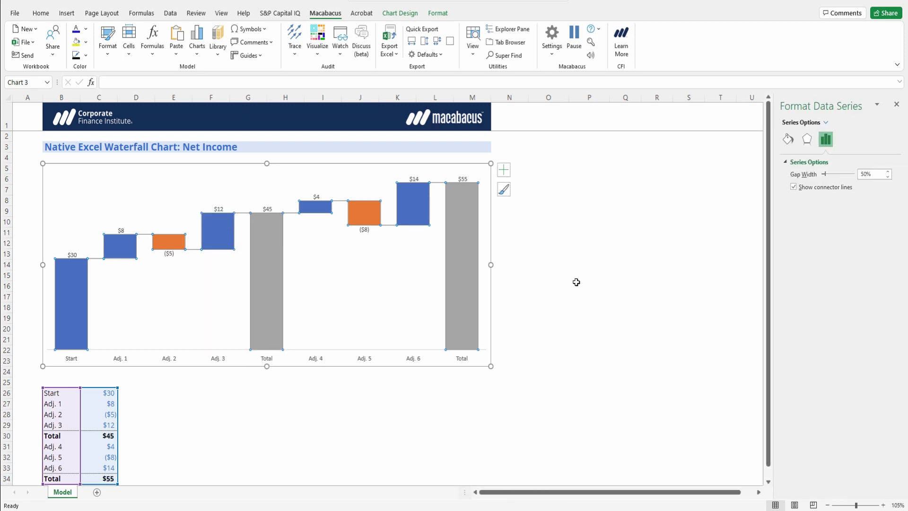
left_click(824, 189)
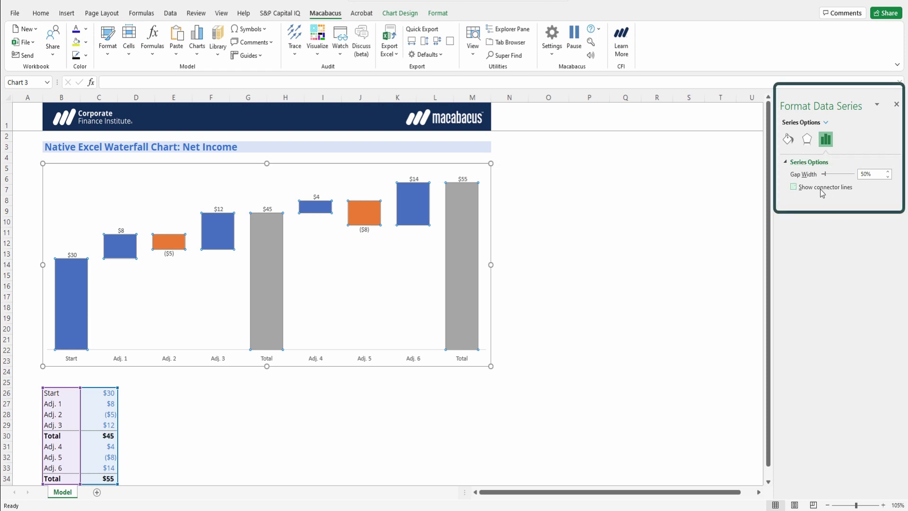
left_click(896, 104)
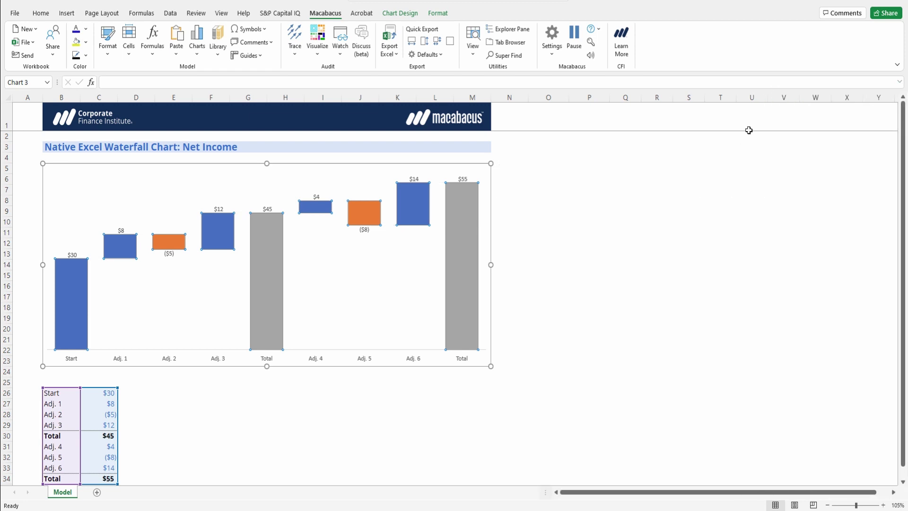
Set the chart area border to No line and close the Format pane
left_click(520, 148)
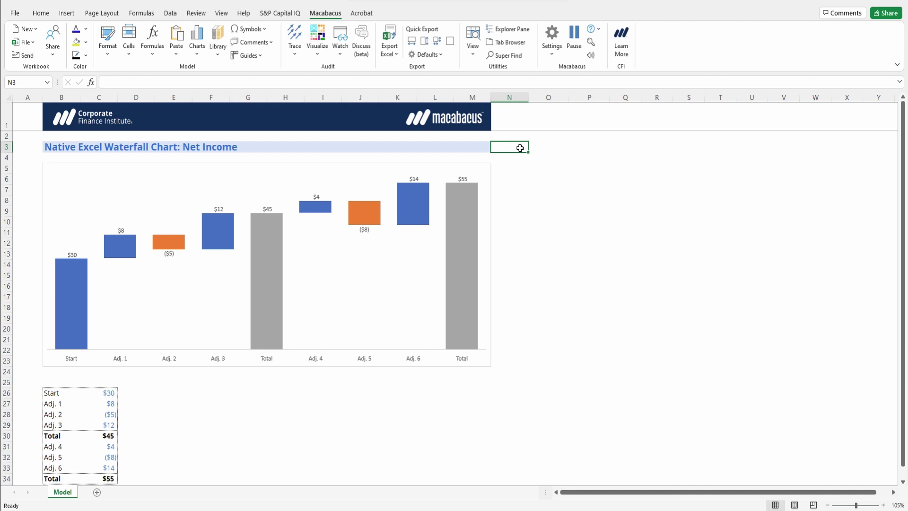
right_click(489, 259)
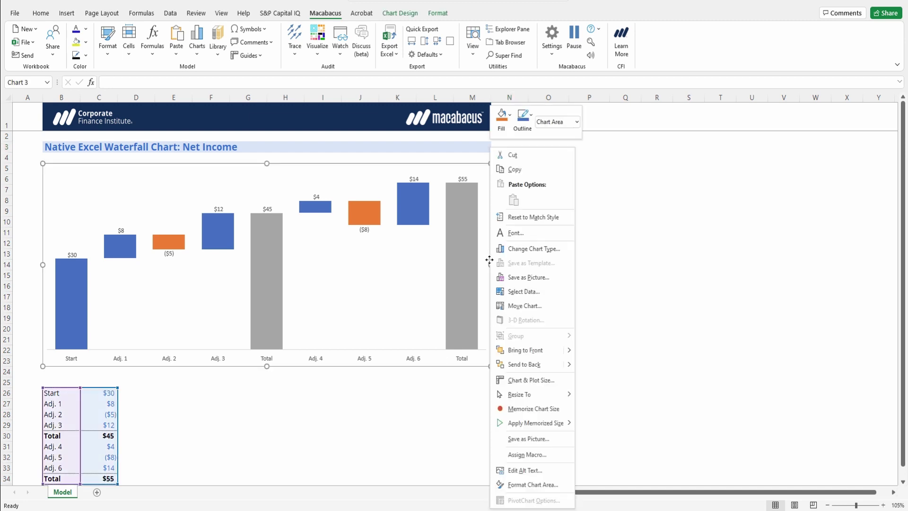
left_click(532, 484)
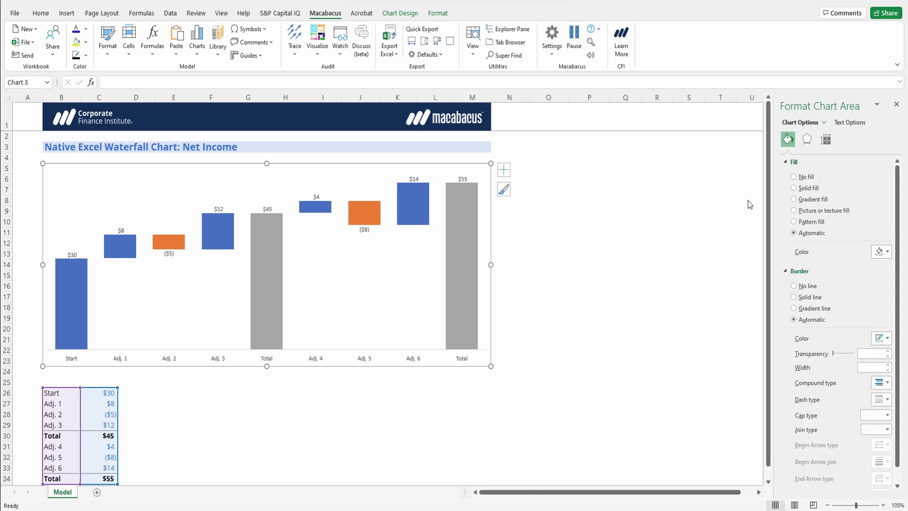
left_click(801, 287)
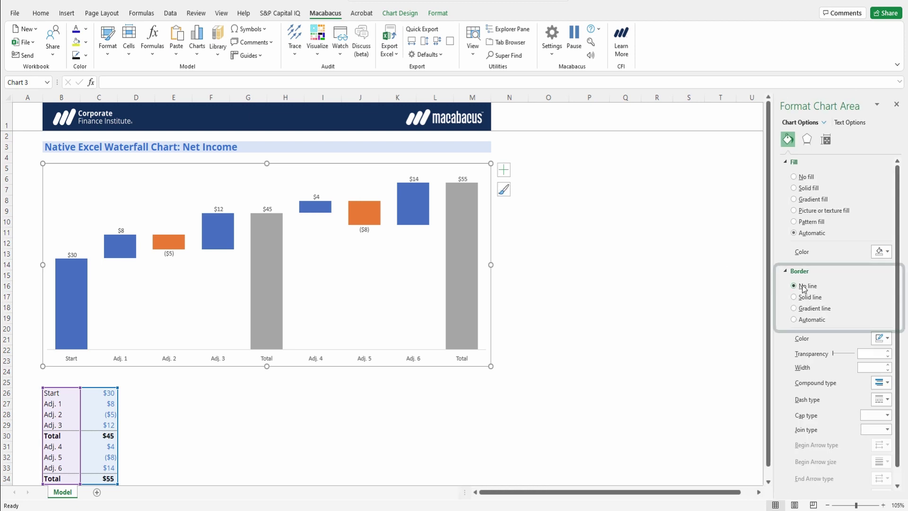
left_click(514, 148)
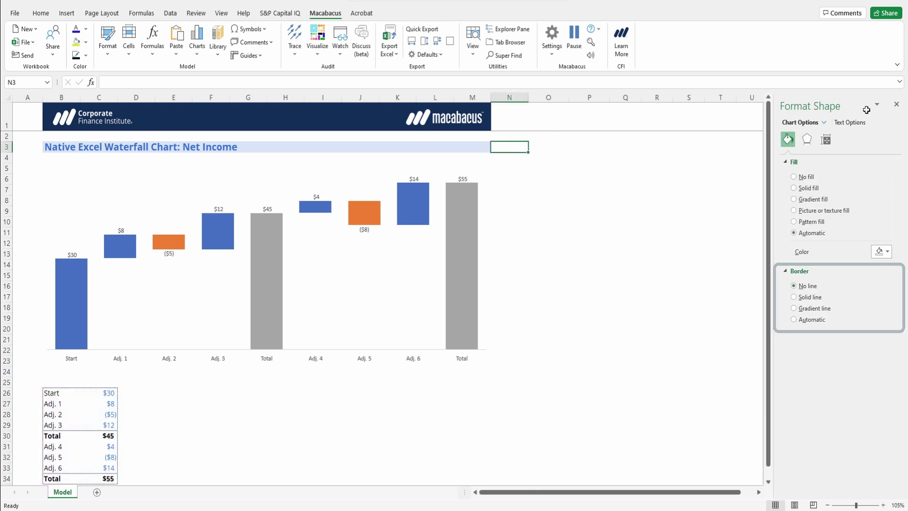
left_click(896, 104)
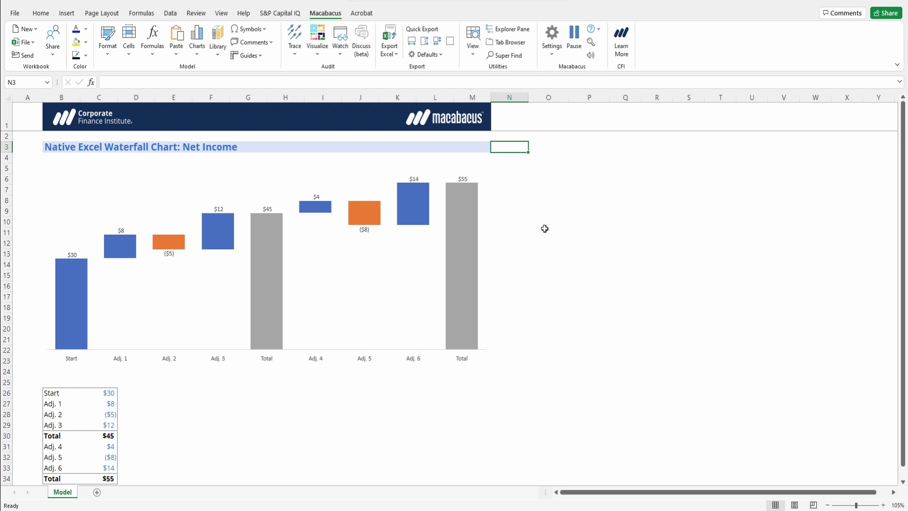
Set all of the chart's text to the Open Sans font
left_click(72, 174)
left_click(40, 13)
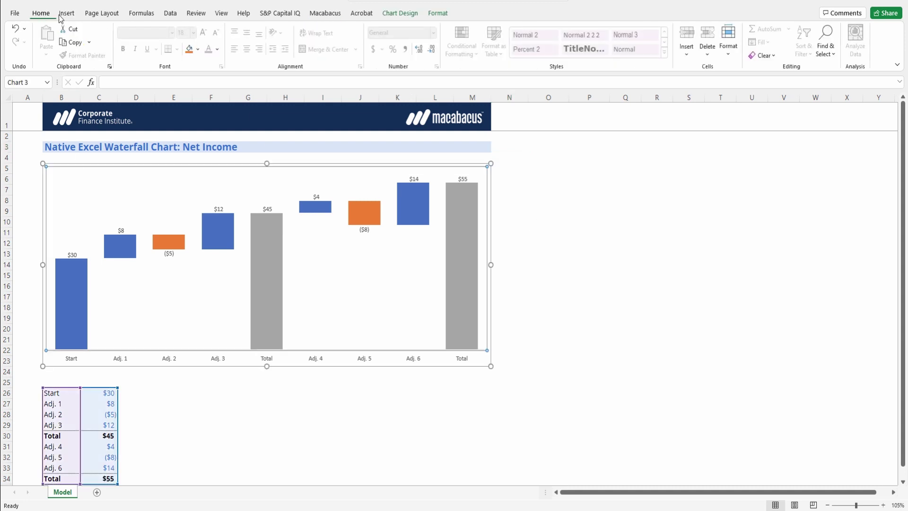
left_click(63, 160)
left_click(64, 169)
left_click(40, 159)
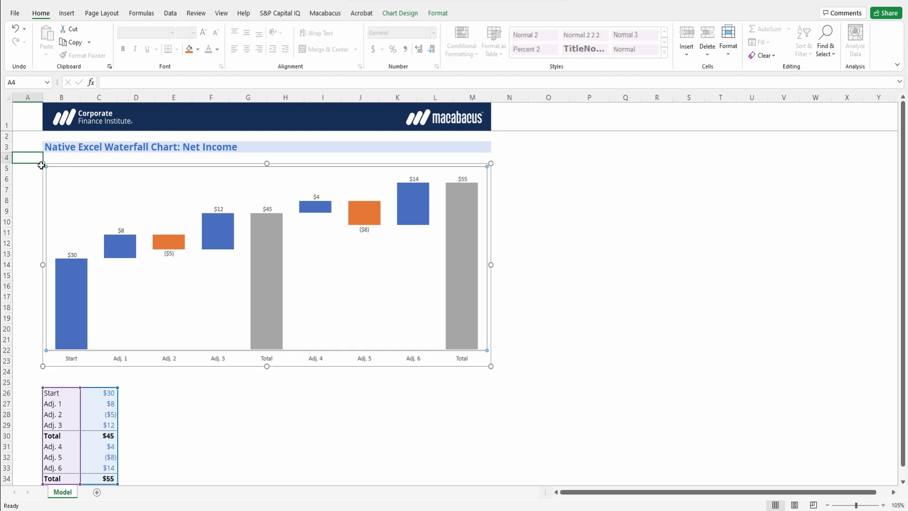
left_click(44, 165)
left_click(140, 36)
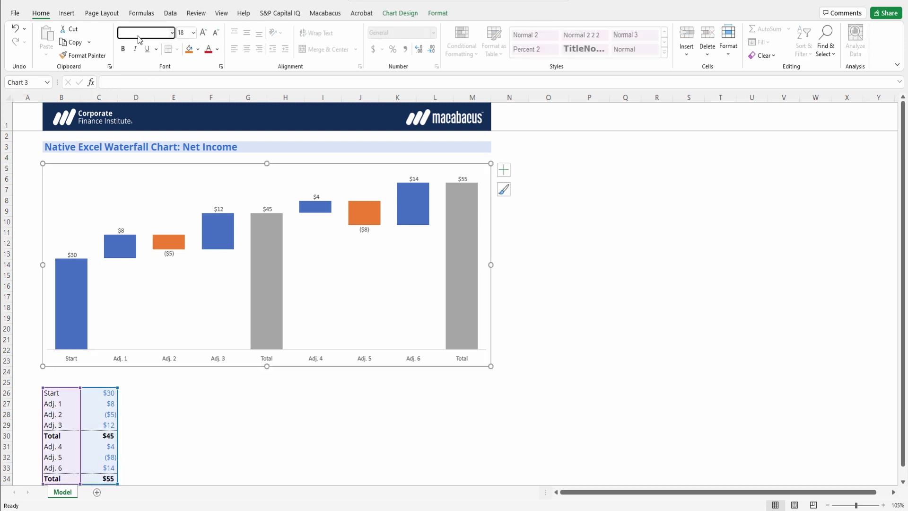
type("Open Sans")
key("Return")
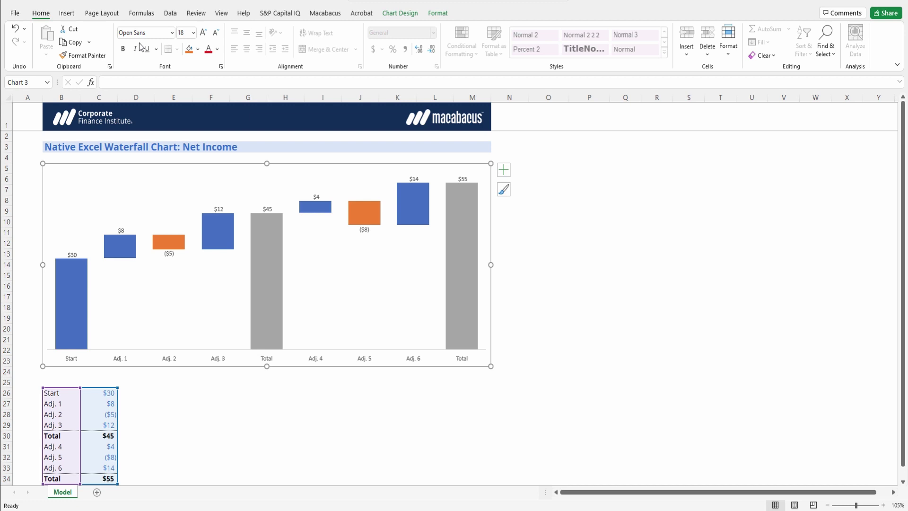
Set the bar value labels' font color to Automatic black
left_click(543, 154)
left_click(462, 178)
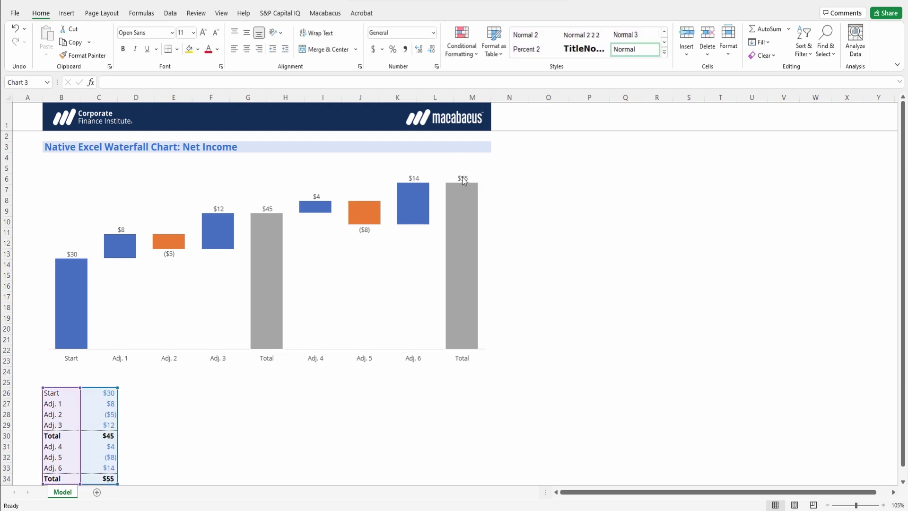
left_click(217, 49)
left_click(221, 62)
left_click(542, 167)
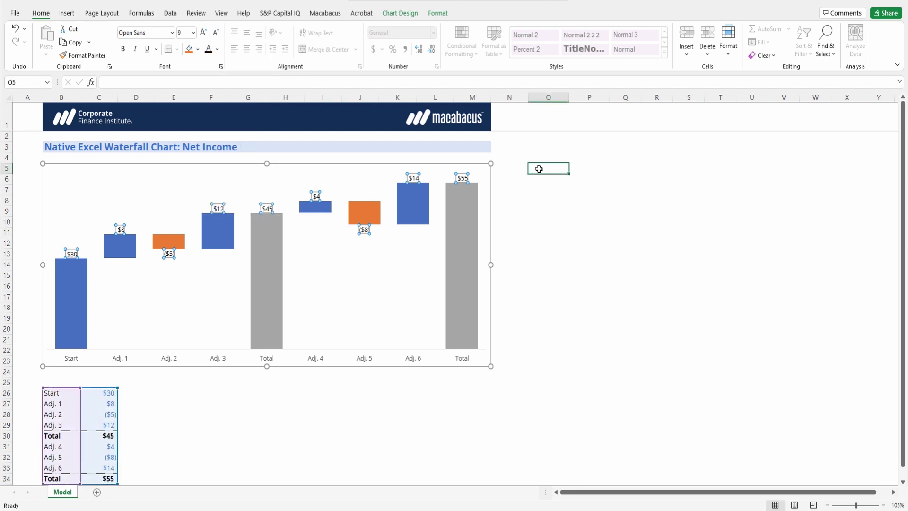
left_click(520, 148)
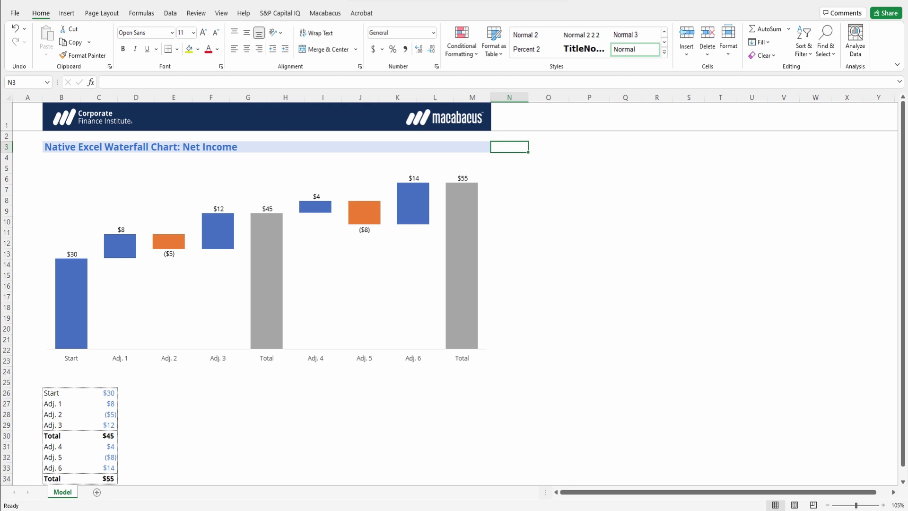
Fill the Start bar with light grey #DDDEE0 to match the totals
left_click(314, 13)
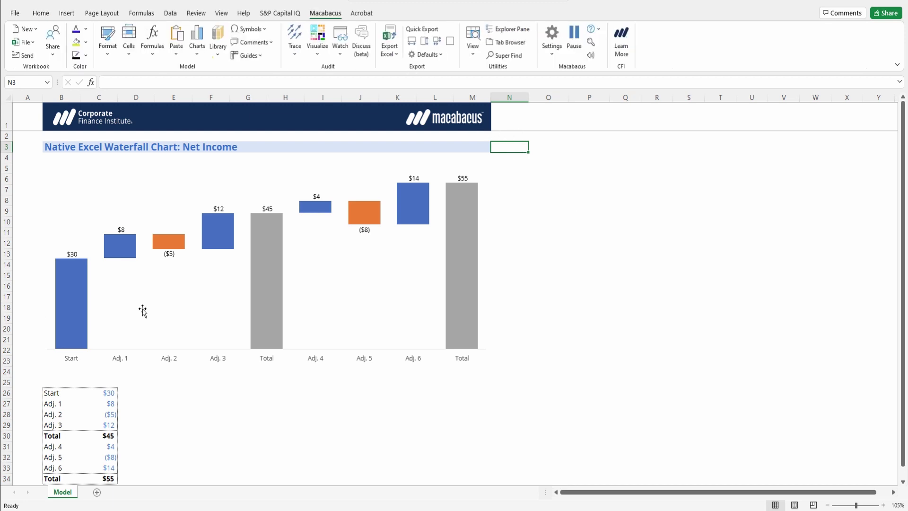
left_click(78, 308)
left_click(78, 307)
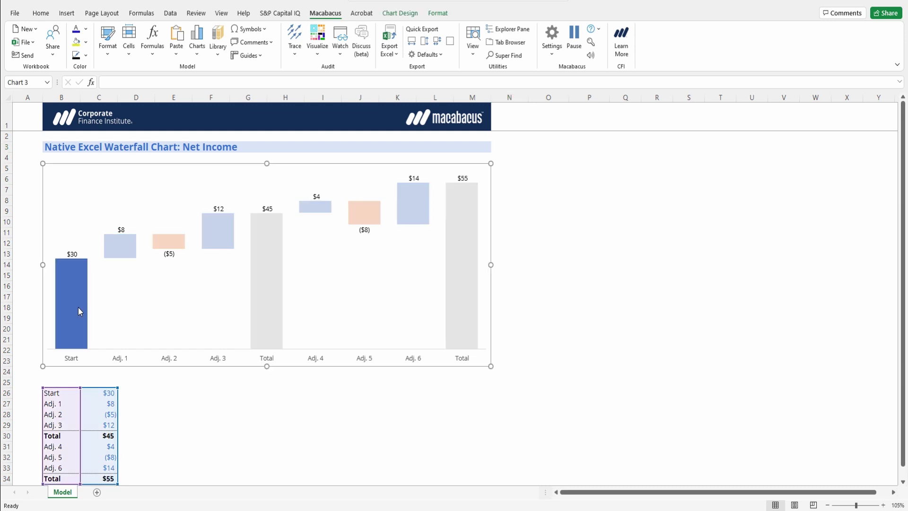
right_click(78, 307)
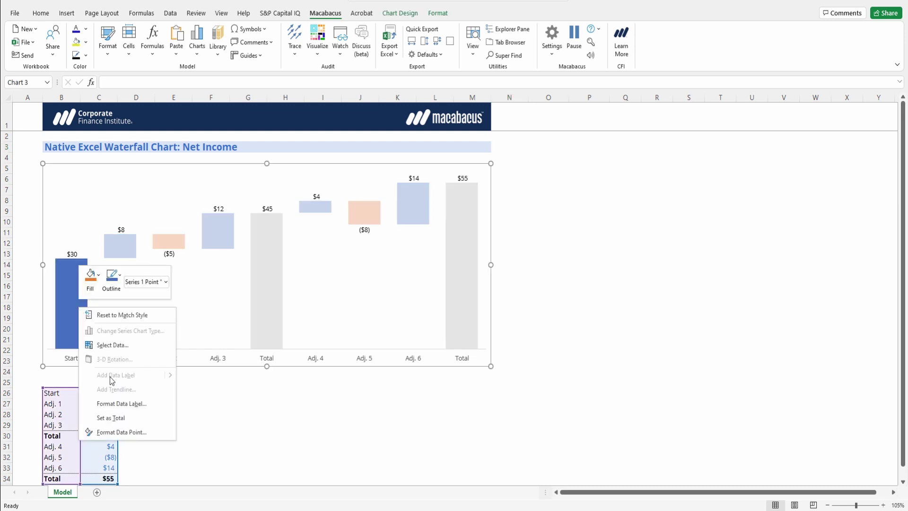
left_click(118, 432)
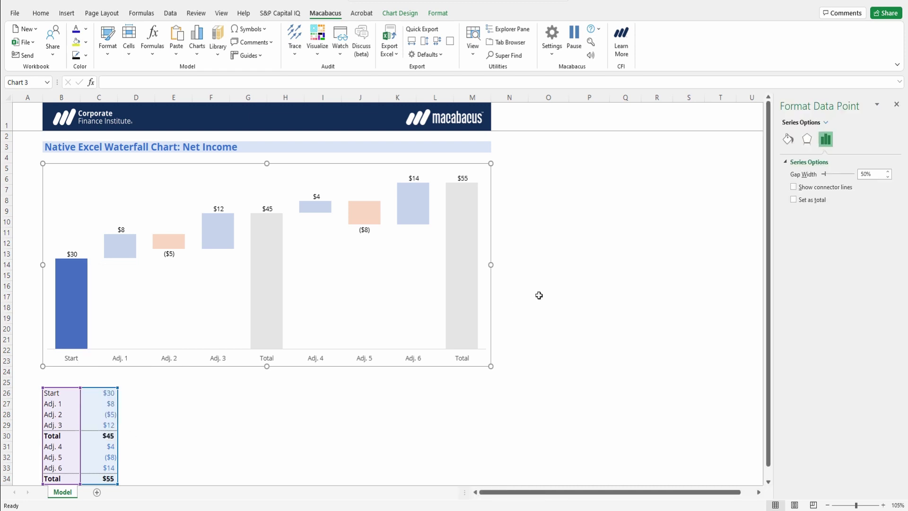
left_click(788, 138)
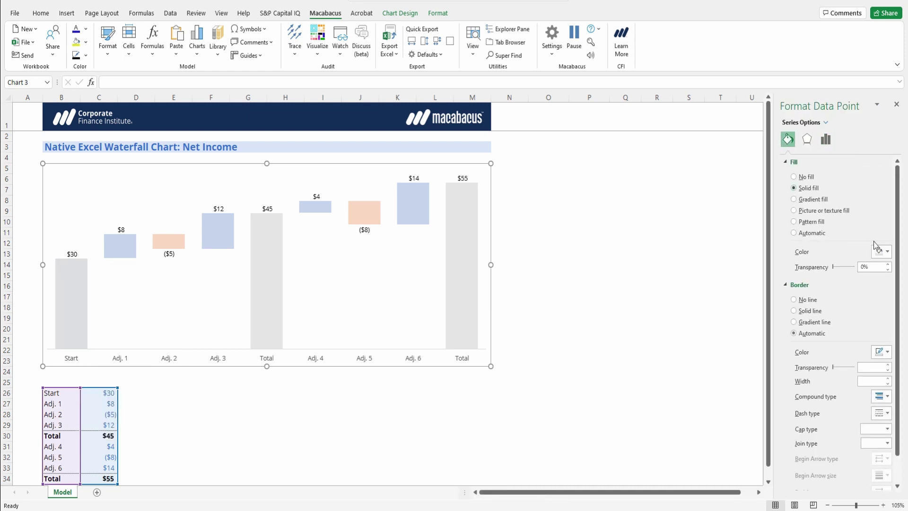
left_click(883, 252)
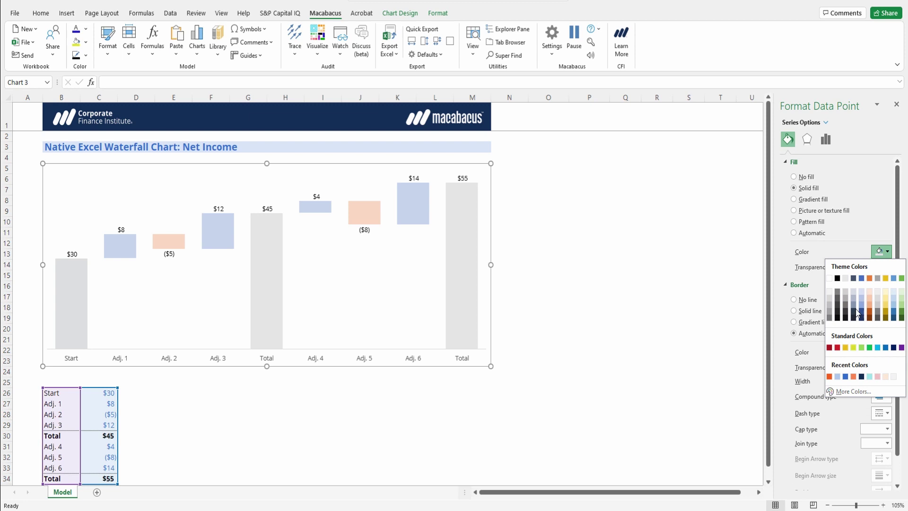
left_click(848, 392)
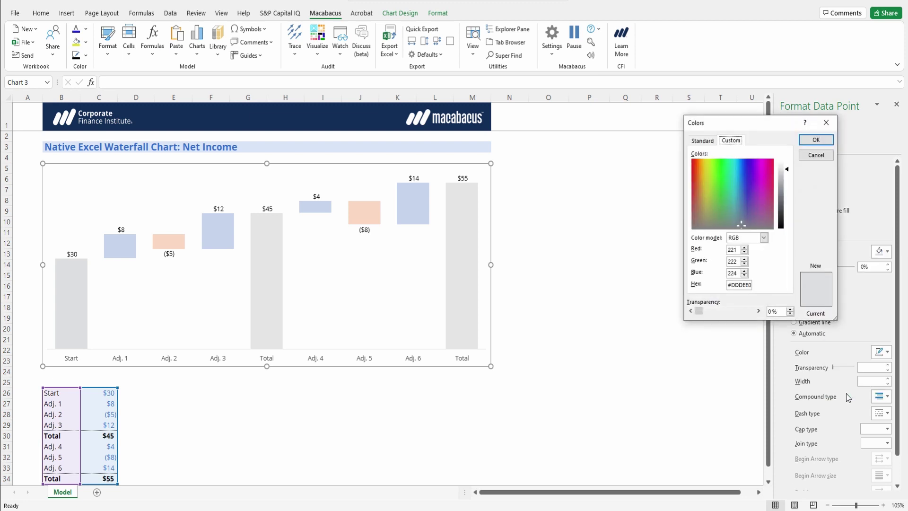
left_click(816, 139)
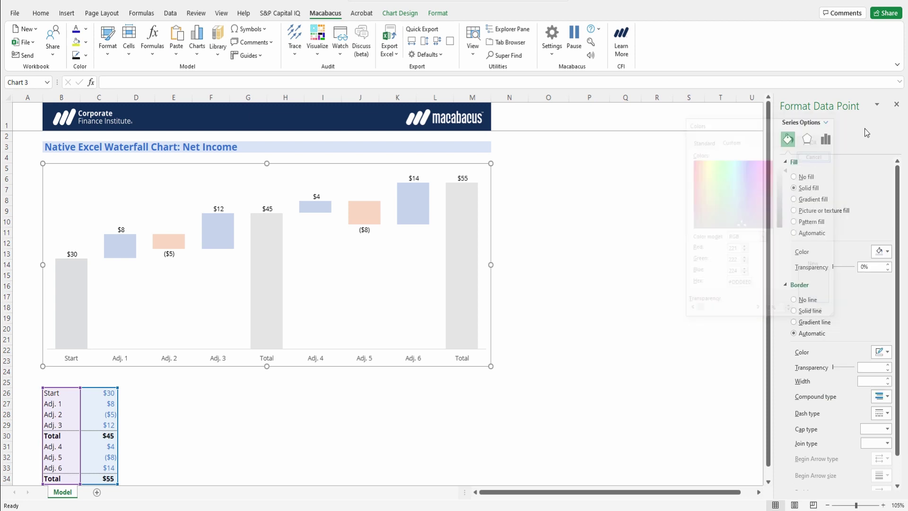
left_click(896, 104)
left_click(535, 143)
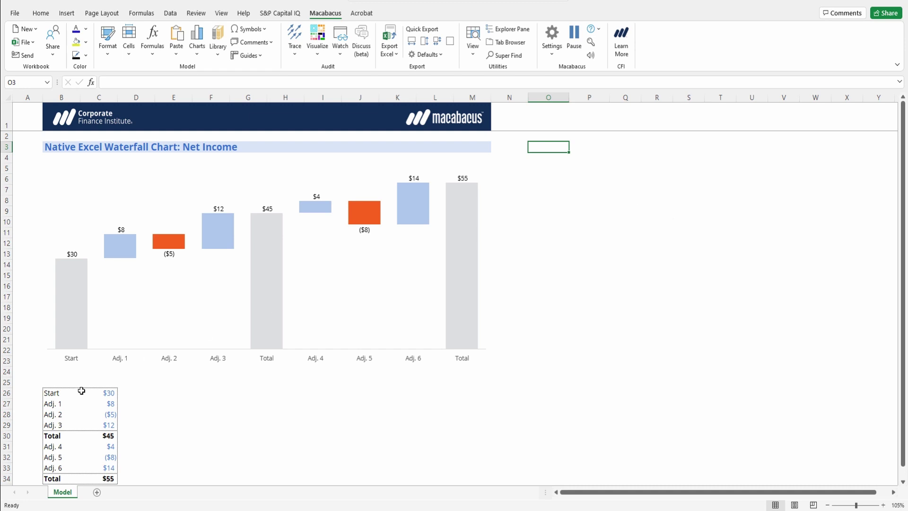
Rename the Total labels to Middle in B30 and End in B34
left_click(65, 435)
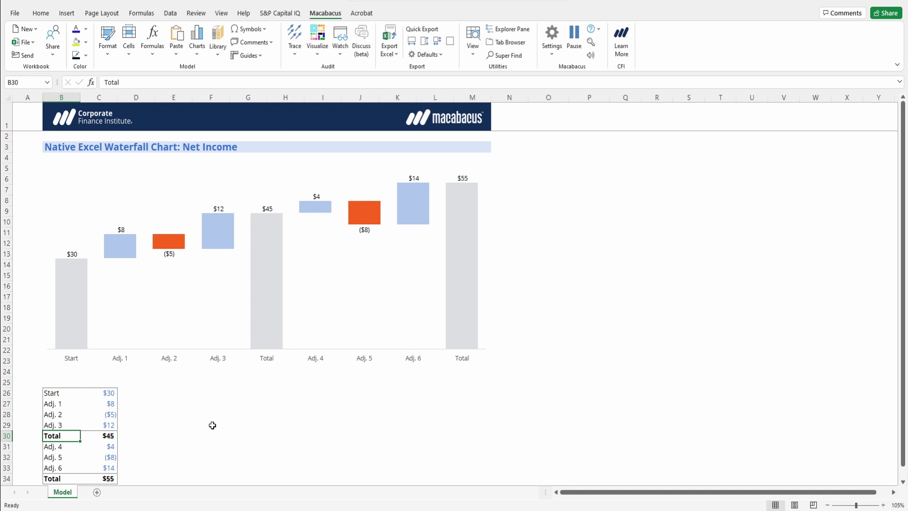
type("Middle")
key("Return")
key("Down")
key("Down")
key("Down")
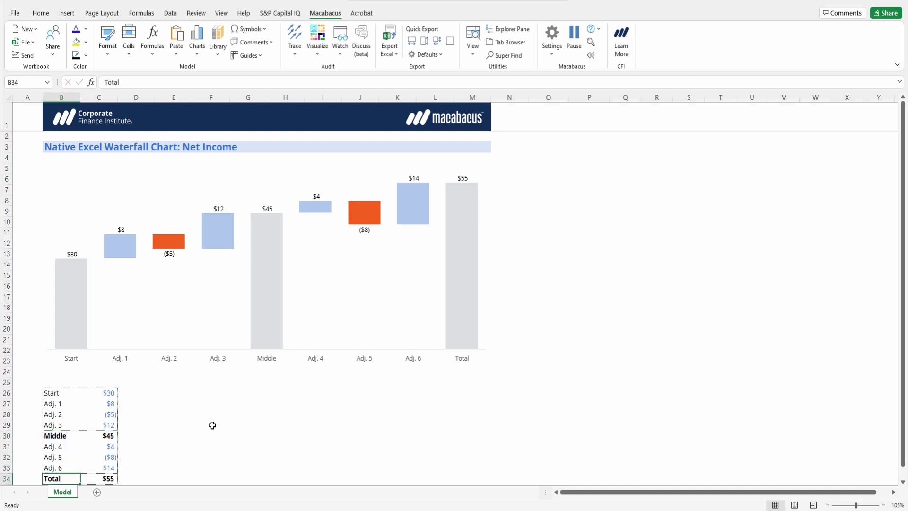
type("End")
key("Return")
key("ctrl+Home")
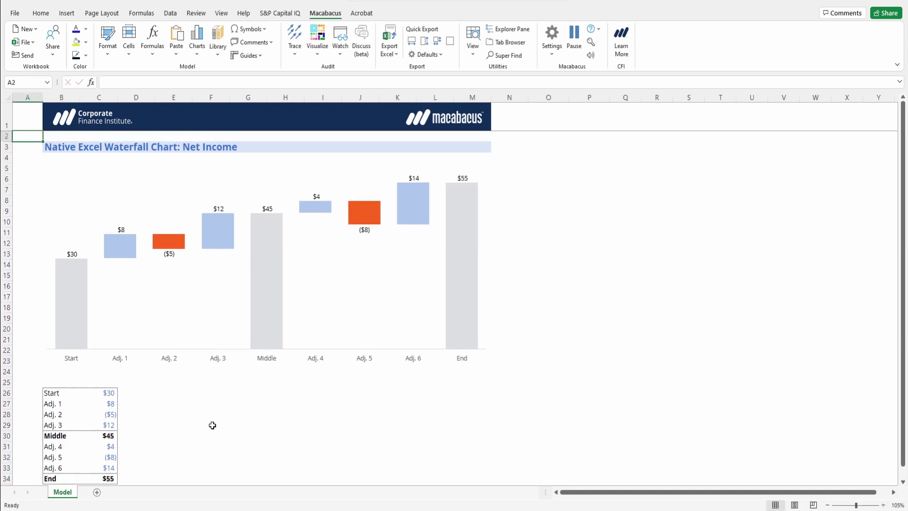
key("Down")
key("Right")
key("Right")
key("Right")
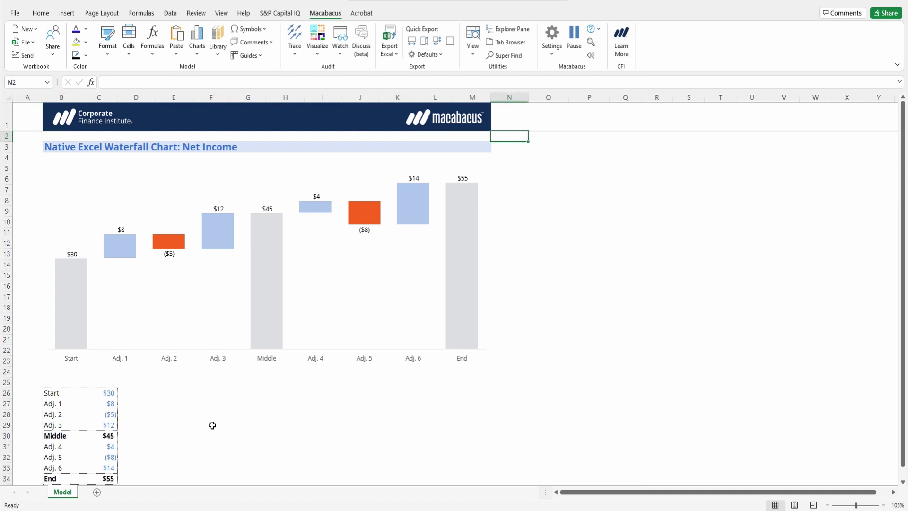